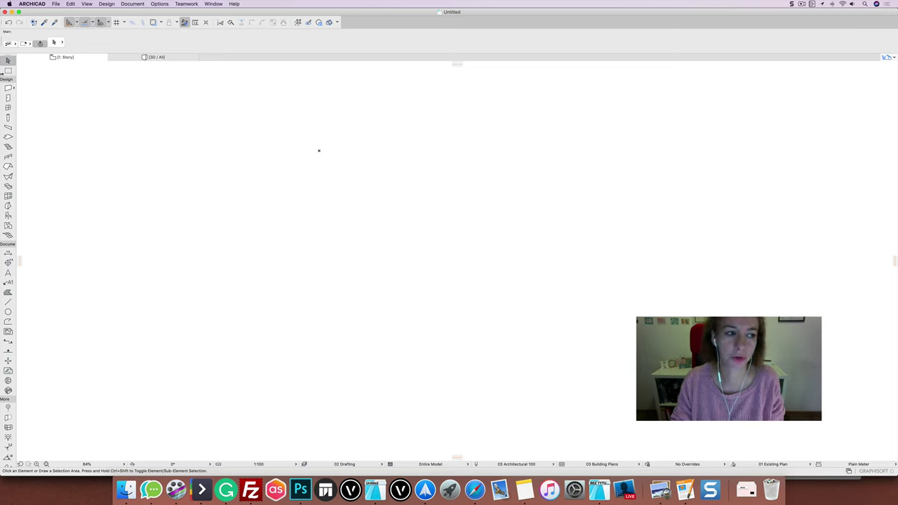
Step: Draw a rectangular slab on the empty plan by clicking two opposite corners, then return to the Wall tool
{"action": "left_click", "coordinate": [7, 88]}
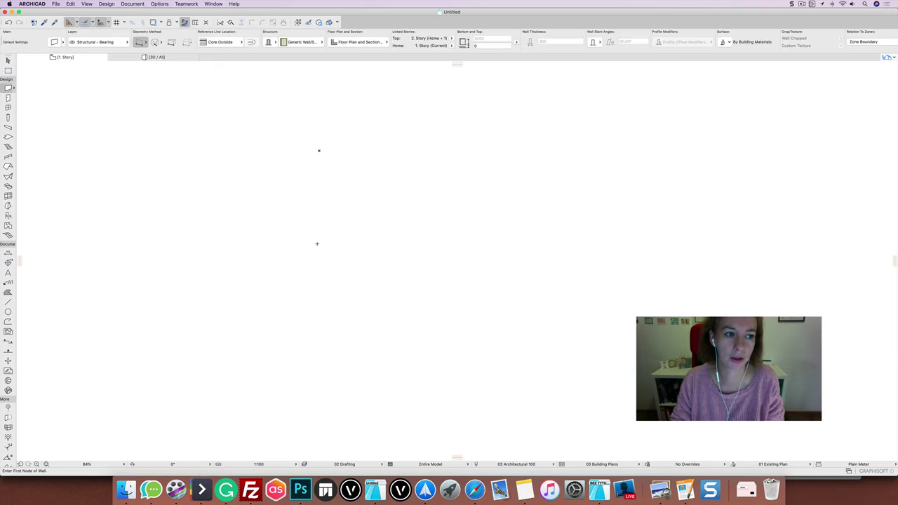
{"action": "left_click", "coordinate": [8, 137]}
{"action": "left_click", "coordinate": [319, 303]}
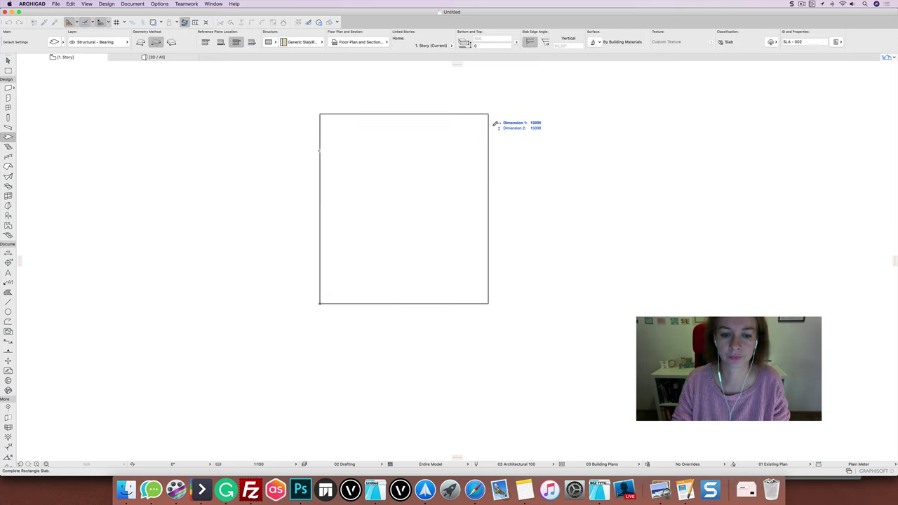
{"action": "left_click", "coordinate": [495, 135]}
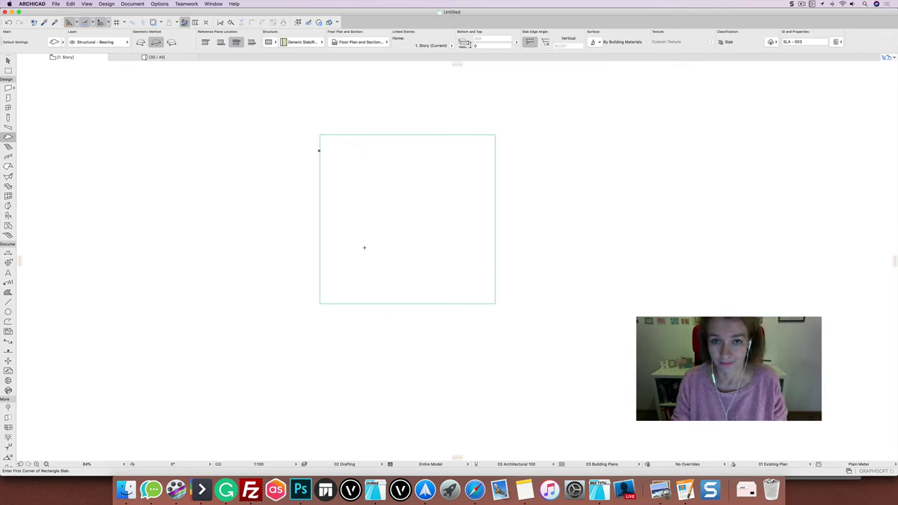
{"action": "left_click", "coordinate": [9, 88]}
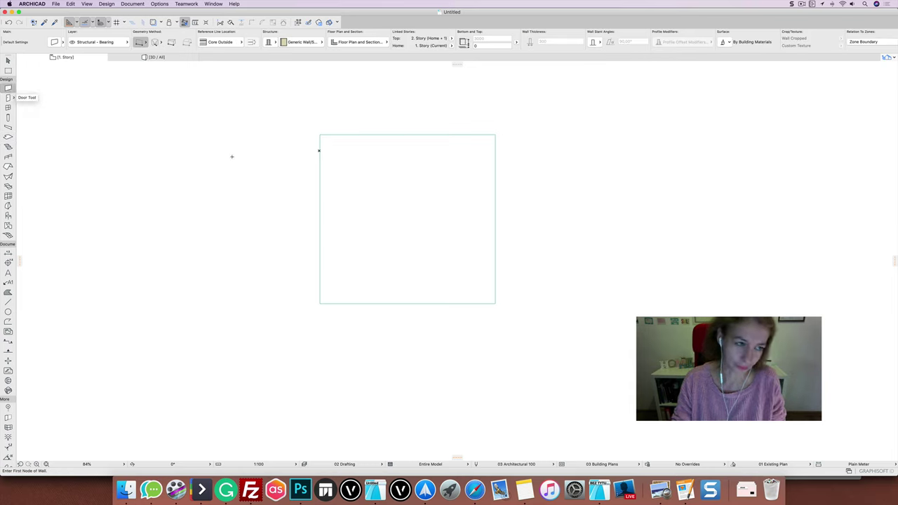
{"action": "left_click", "coordinate": [320, 302]}
{"action": "left_click", "coordinate": [321, 133]}
{"action": "left_click", "coordinate": [320, 133]}
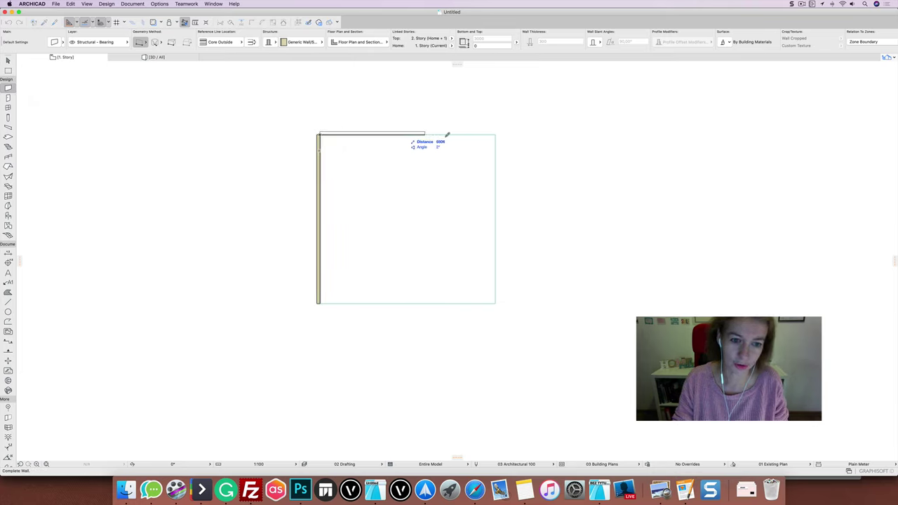
{"action": "left_click", "coordinate": [497, 136]}
{"action": "key", "text": "super+z"}
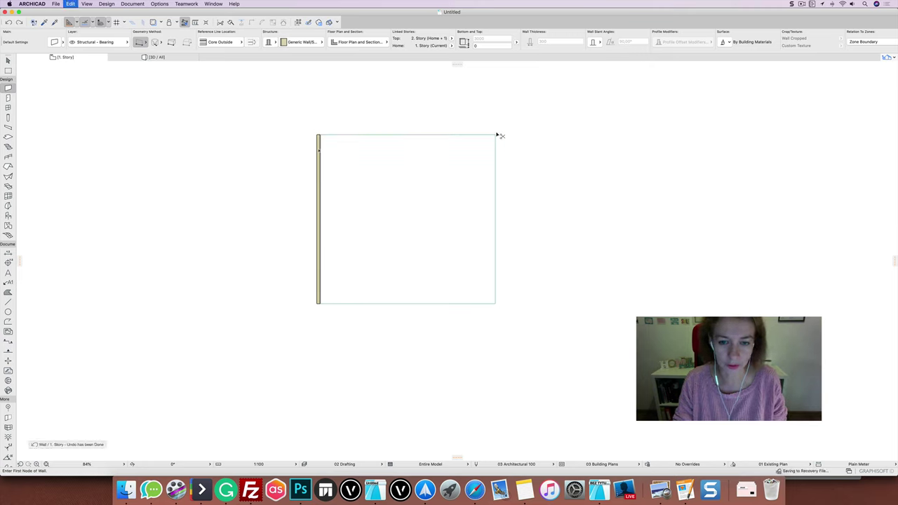
{"action": "key", "text": "super+z"}
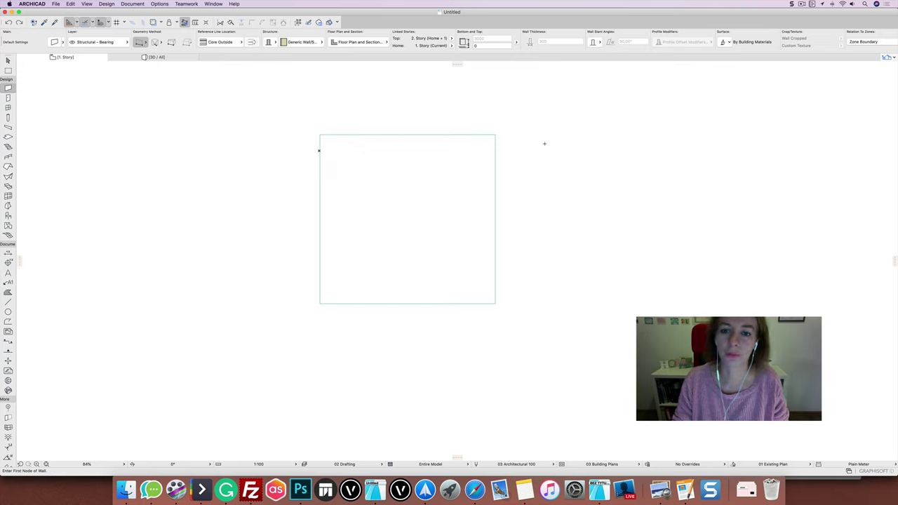
{"action": "scroll", "coordinate": [259, 216], "scroll_direction": "up", "scroll_amount": 5}
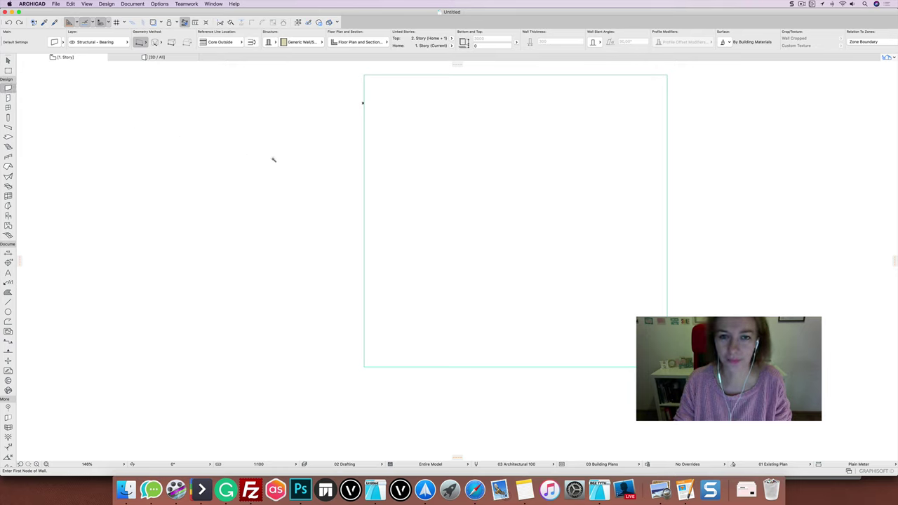
Step: Magic Wand walls along all four edges of the rectangular slab
{"action": "key", "text": "space"}
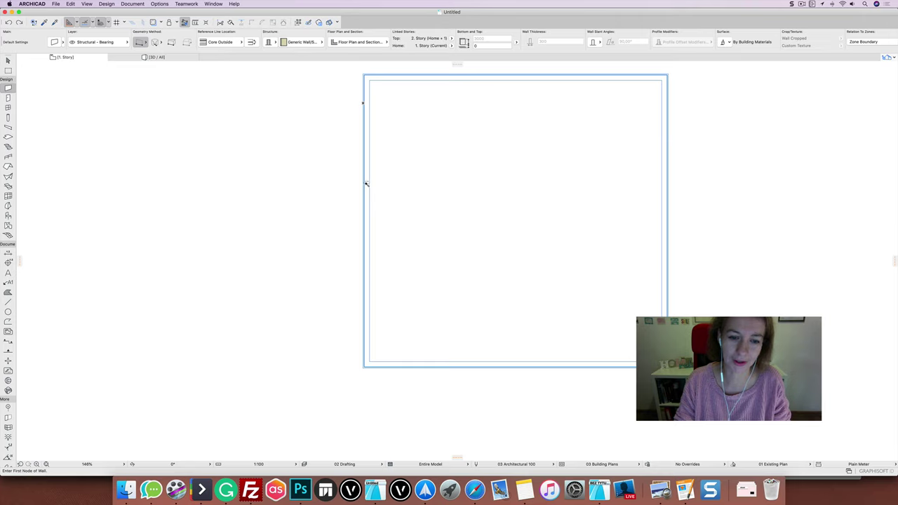
{"action": "left_click", "coordinate": [528, 234]}
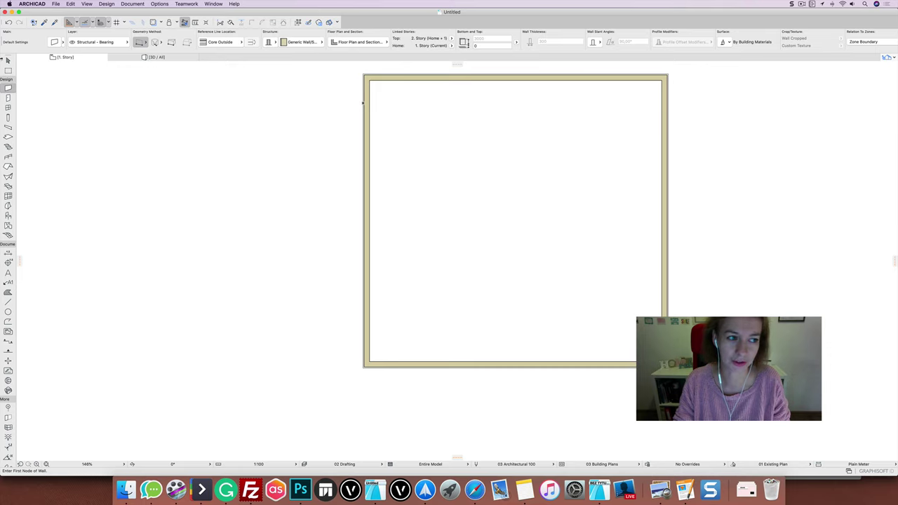
{"action": "left_click", "coordinate": [9, 137]}
Step: Check the slab and the four new walls by selecting them, and shift the room left
{"action": "left_click", "coordinate": [497, 223]}
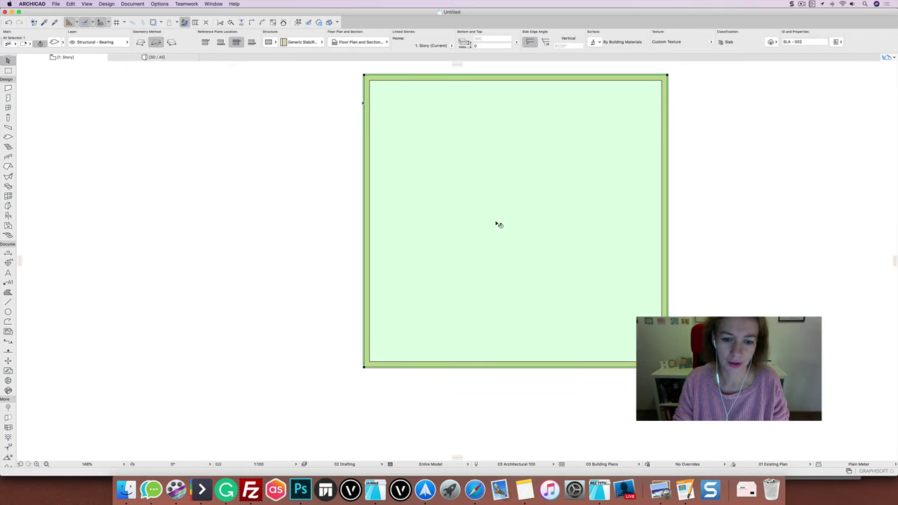
{"action": "left_click", "coordinate": [322, 192]}
{"action": "left_click", "coordinate": [364, 223]}
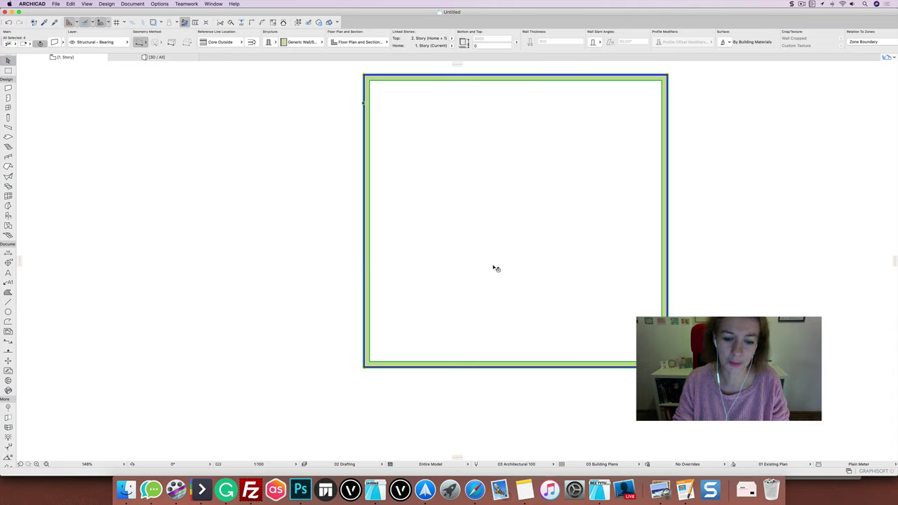
{"action": "scroll", "coordinate": [515, 313], "scroll_direction": "down", "scroll_amount": 5}
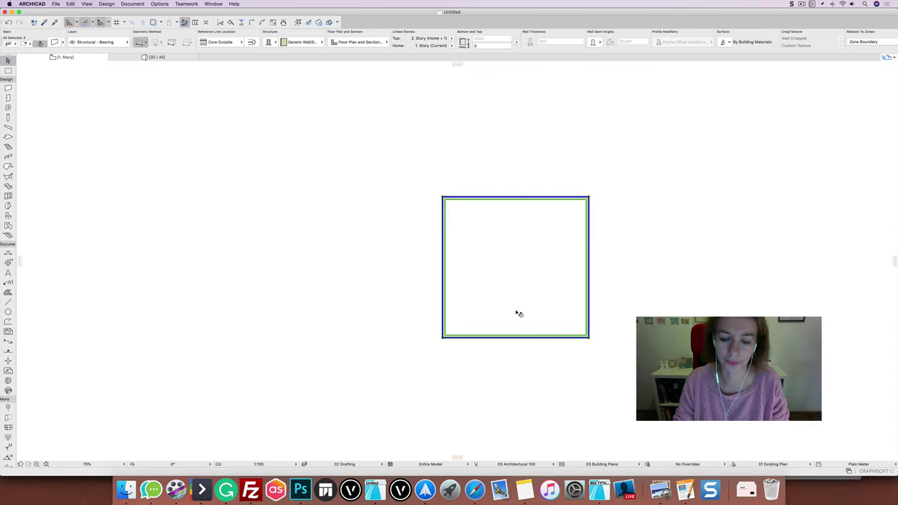
{"action": "mouse_move", "coordinate": [534, 299]}
{"action": "middle_mouse_down"}
{"action": "mouse_move", "coordinate": [458, 271]}
{"action": "mouse_move", "coordinate": [359, 274]}
{"action": "middle_mouse_up"}
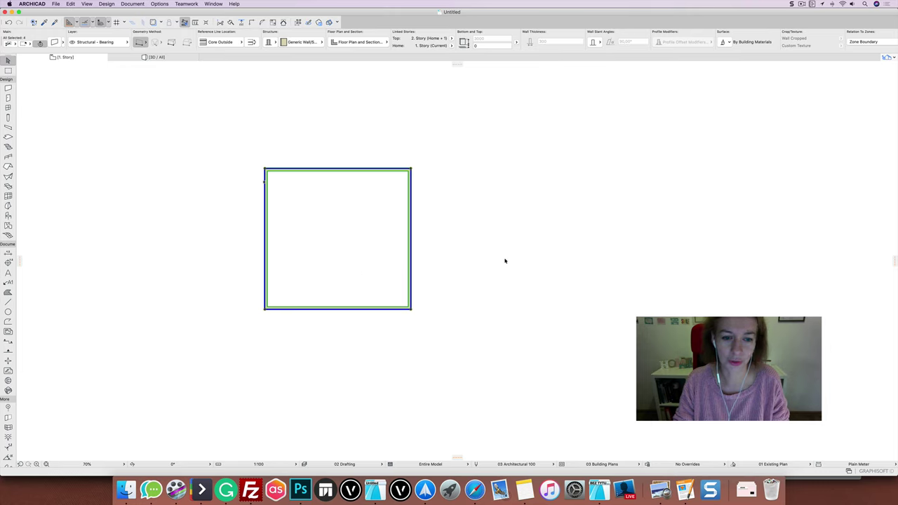
{"action": "left_click", "coordinate": [447, 266]}
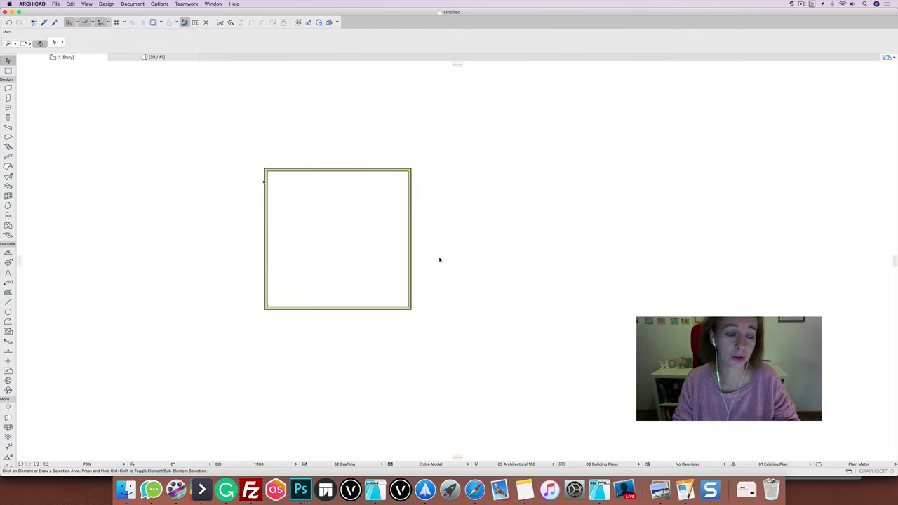
Step: Draw a rectangle of walls to the right of the first room
{"action": "left_click", "coordinate": [7, 137]}
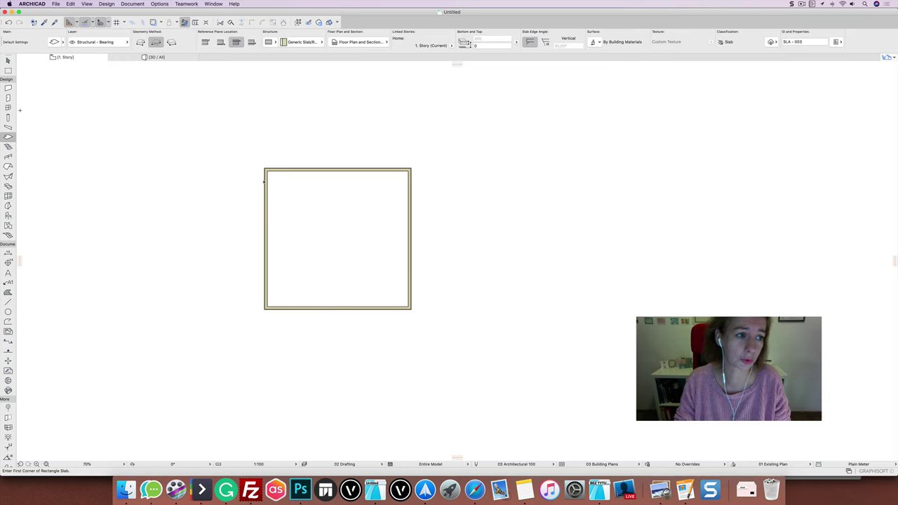
{"action": "left_click", "coordinate": [8, 87]}
{"action": "left_click", "coordinate": [140, 42]}
{"action": "left_click", "coordinate": [160, 47]}
{"action": "left_click", "coordinate": [524, 308]}
{"action": "left_click", "coordinate": [687, 172]}
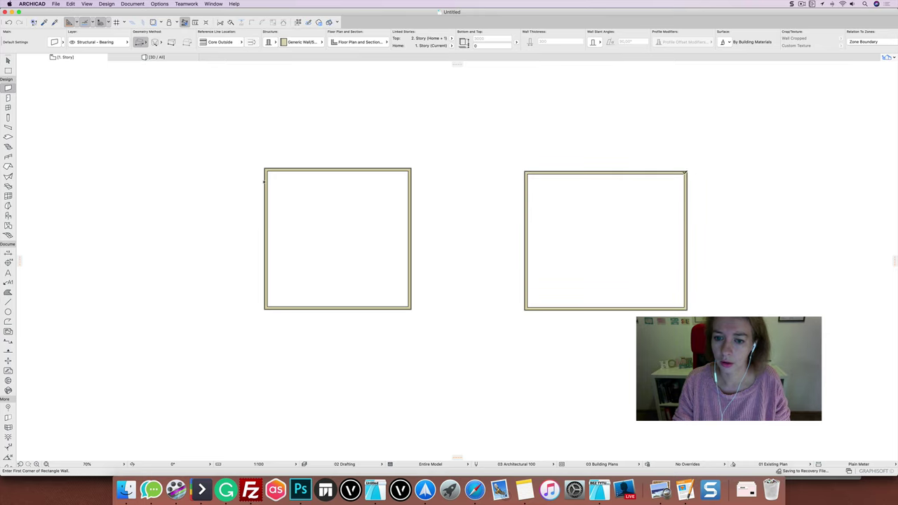
Step: Magic Wand a slab inside the new wall rectangle and select it
{"action": "left_click", "coordinate": [8, 137]}
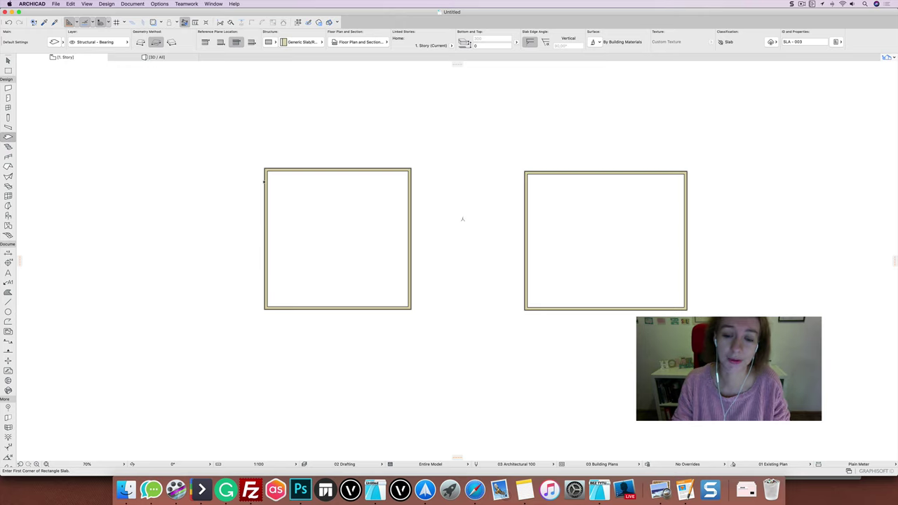
{"action": "scroll", "coordinate": [591, 232], "scroll_direction": "up", "scroll_amount": 1}
{"action": "scroll", "coordinate": [617, 249], "scroll_direction": "up", "scroll_amount": 3}
{"action": "scroll", "coordinate": [475, 211], "scroll_direction": "up", "scroll_amount": 2}
{"action": "scroll", "coordinate": [477, 259], "scroll_direction": "up", "scroll_amount": 1}
{"action": "scroll", "coordinate": [432, 235], "scroll_direction": "down", "scroll_amount": 4}
{"action": "scroll", "coordinate": [438, 245], "scroll_direction": "down", "scroll_amount": 1}
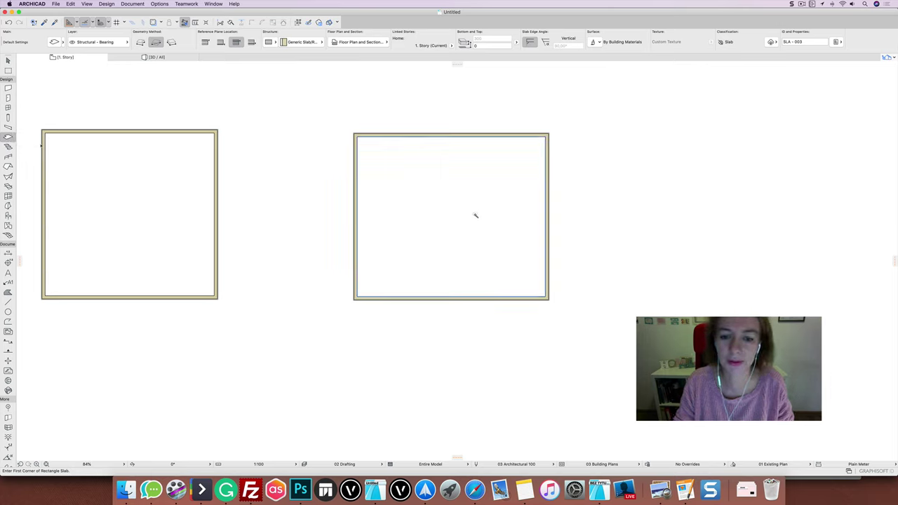
{"action": "left_click", "coordinate": [450, 211]}
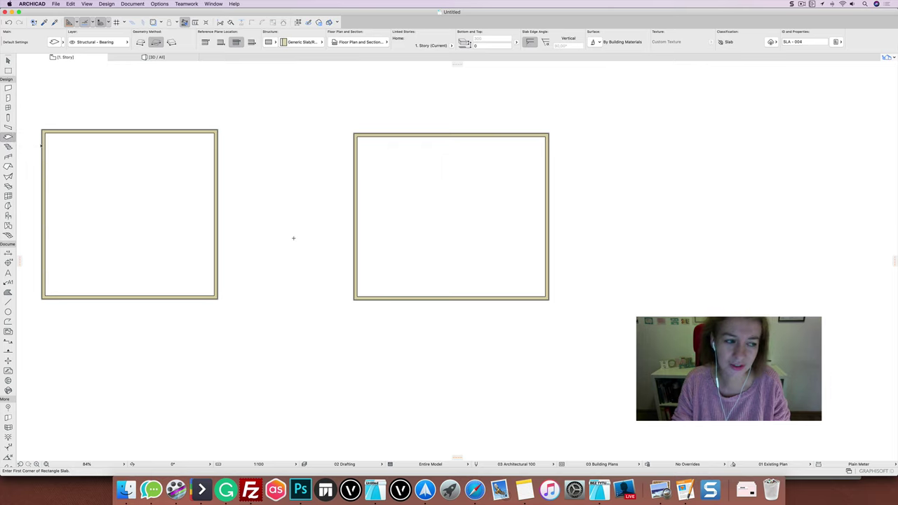
{"action": "left_click", "coordinate": [9, 60]}
{"action": "left_click", "coordinate": [465, 192]}
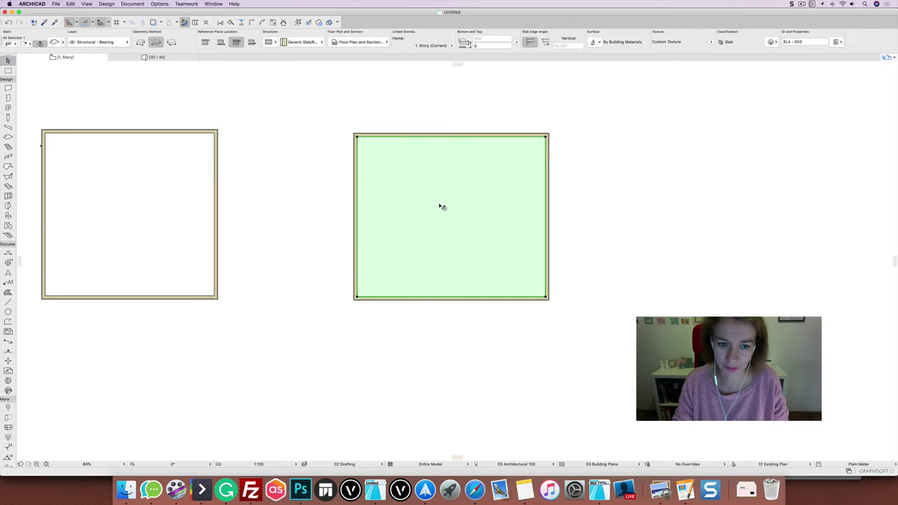
Step: Bring the first room back into view and select its slab
{"action": "scroll", "coordinate": [440, 206], "scroll_direction": "up", "scroll_amount": 3}
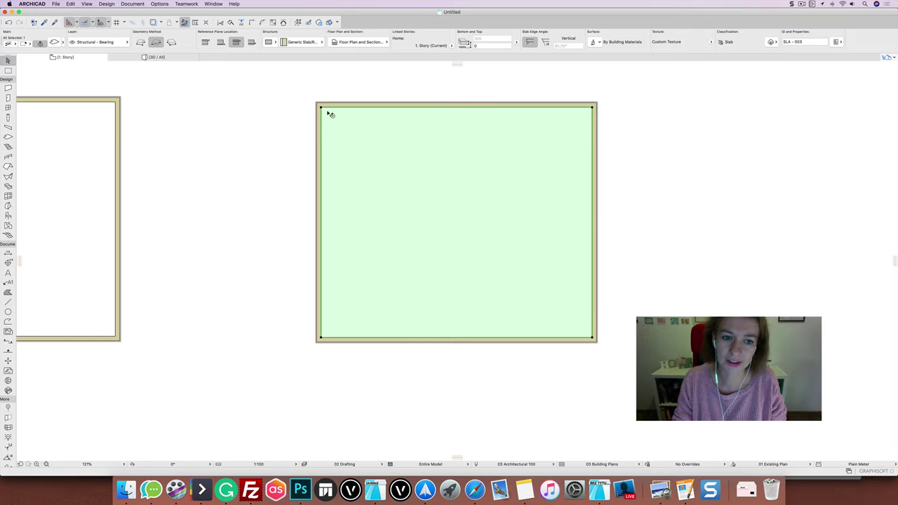
{"action": "scroll", "coordinate": [312, 114], "scroll_direction": "up", "scroll_amount": 5}
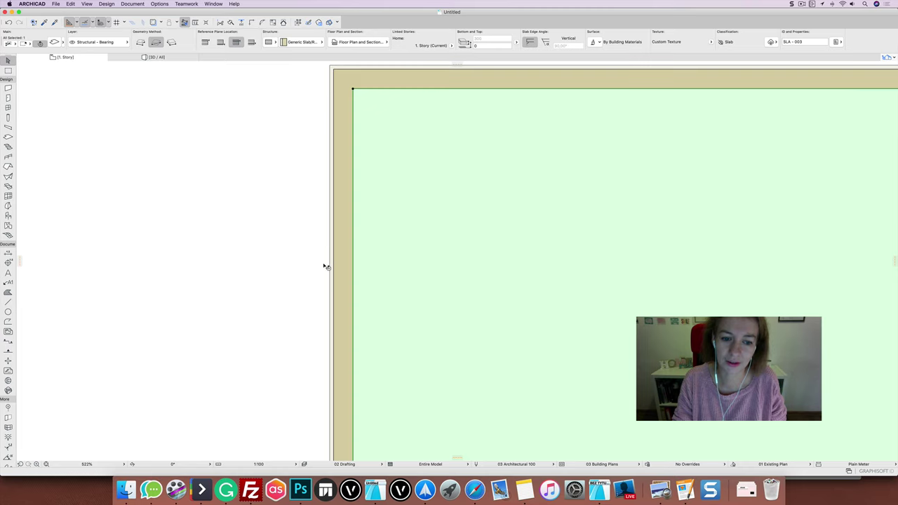
{"action": "scroll", "coordinate": [326, 266], "scroll_direction": "down", "scroll_amount": 3}
{"action": "scroll", "coordinate": [330, 231], "scroll_direction": "down", "scroll_amount": 3}
{"action": "middle_click_drag", "start_coordinate": [269, 208], "coordinate": [581, 148]}
{"action": "left_click", "coordinate": [197, 201]}
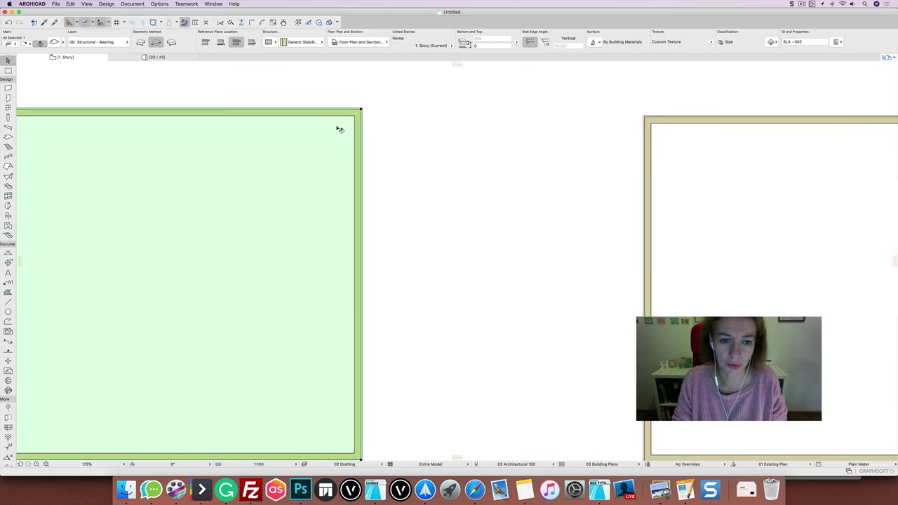
Step: Magic Wand a new slab inside the next wall rectangle, then stop placing slabs
{"action": "scroll", "coordinate": [358, 110], "scroll_direction": "up", "scroll_amount": 2}
{"action": "scroll", "coordinate": [361, 110], "scroll_direction": "up", "scroll_amount": 2}
{"action": "scroll", "coordinate": [362, 108], "scroll_direction": "up", "scroll_amount": 5}
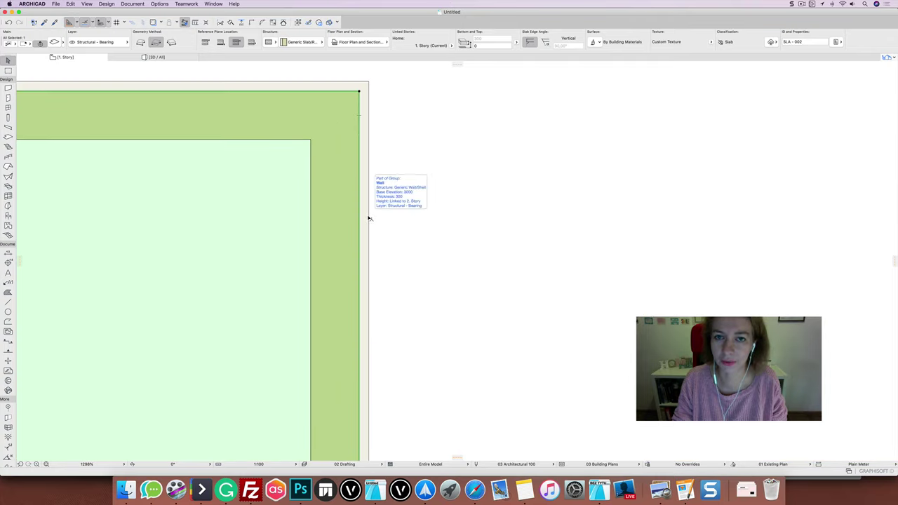
{"action": "scroll", "coordinate": [421, 216], "scroll_direction": "down", "scroll_amount": 5}
{"action": "scroll", "coordinate": [506, 213], "scroll_direction": "down", "scroll_amount": 3}
{"action": "mouse_move", "coordinate": [552, 223]}
{"action": "middle_mouse_down"}
{"action": "mouse_move", "coordinate": [571, 206]}
{"action": "mouse_move", "coordinate": [353, 168]}
{"action": "middle_mouse_up"}
{"action": "left_click", "coordinate": [547, 217]}
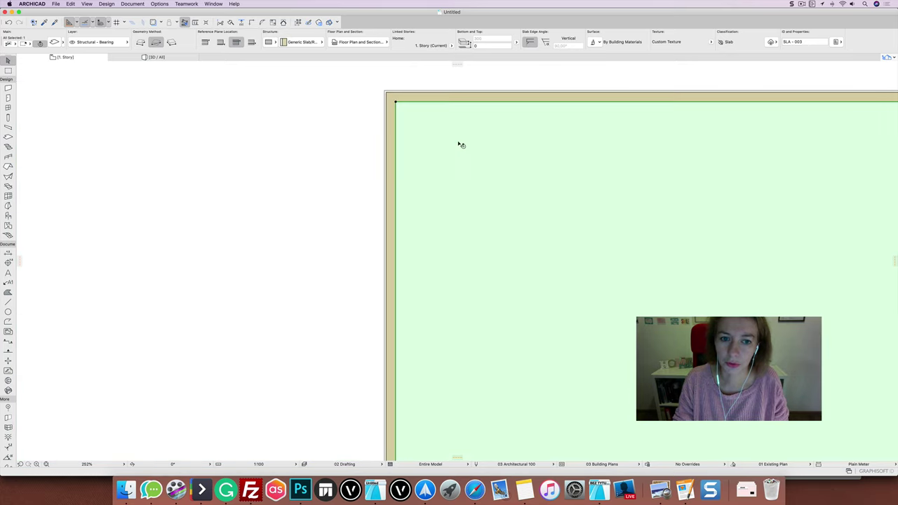
{"action": "key", "text": "Escape"}
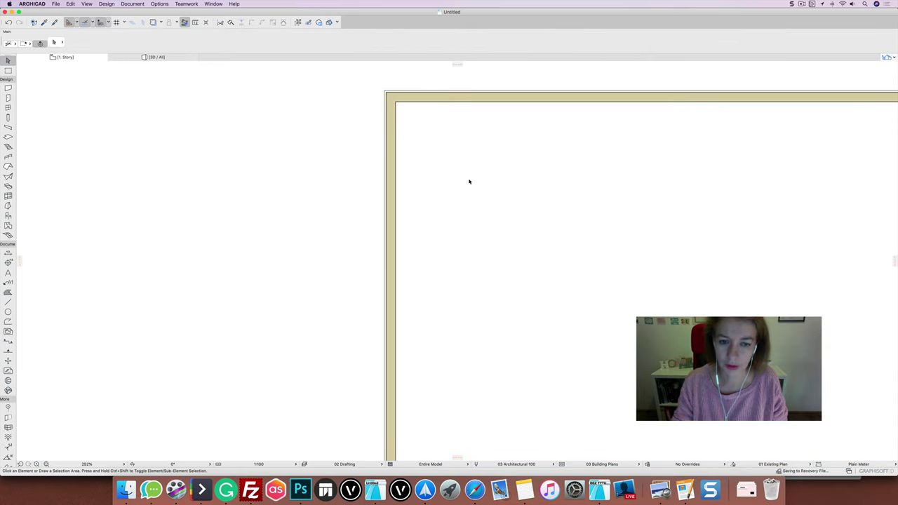
Step: Magic Wand a slab on the wall rectangle's outer edge so it runs under the walls
{"action": "left_click", "coordinate": [7, 137]}
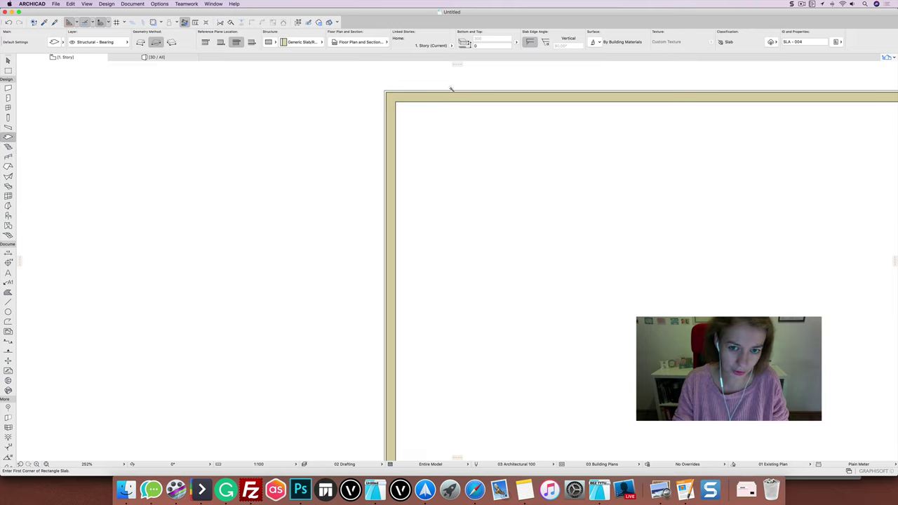
{"action": "scroll", "coordinate": [456, 87], "scroll_direction": "up", "scroll_amount": 5}
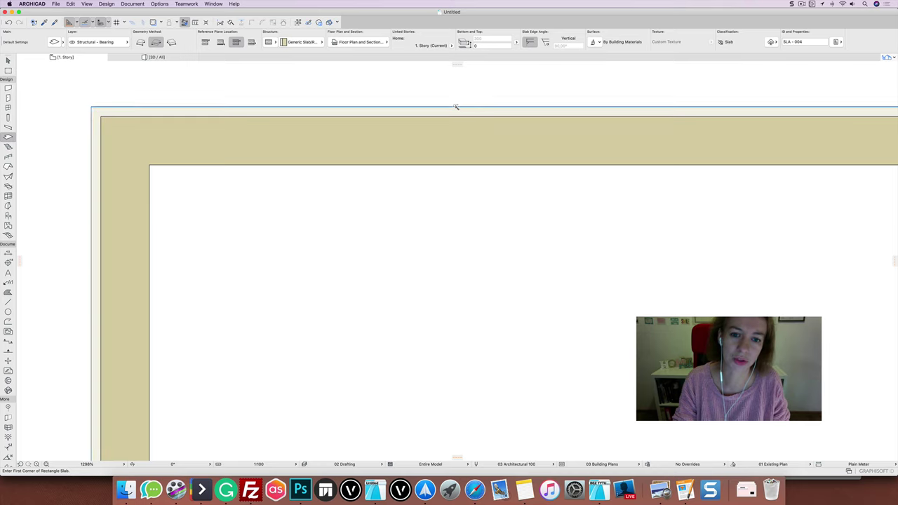
{"action": "left_click", "coordinate": [455, 106]}
Step: Select the new under-wall slab and zoom out so the whole slab is in view
{"action": "left_click", "coordinate": [8, 61]}
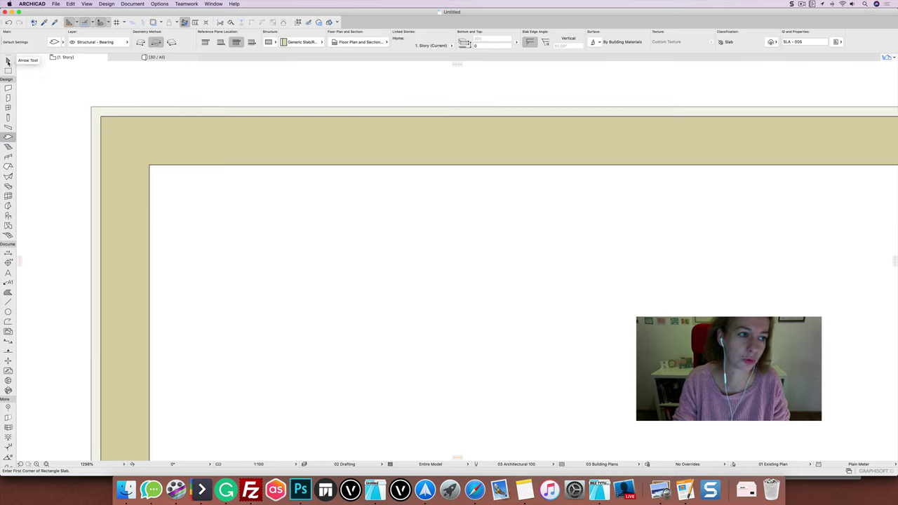
{"action": "left_click", "coordinate": [337, 350]}
{"action": "scroll", "coordinate": [359, 250], "scroll_direction": "down", "scroll_amount": 5}
{"action": "scroll", "coordinate": [375, 283], "scroll_direction": "down", "scroll_amount": 3}
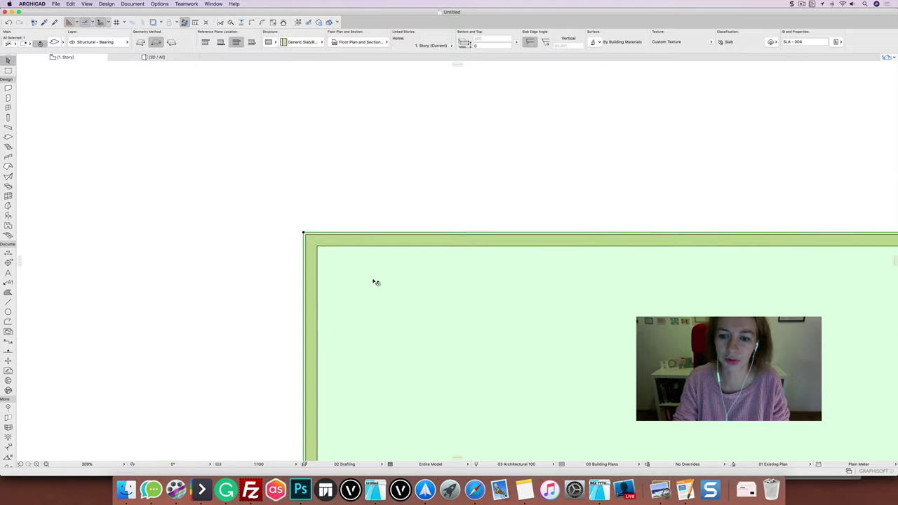
{"action": "scroll", "coordinate": [397, 285], "scroll_direction": "down", "scroll_amount": 3}
{"action": "middle_click_drag", "start_coordinate": [413, 289], "coordinate": [336, 152]}
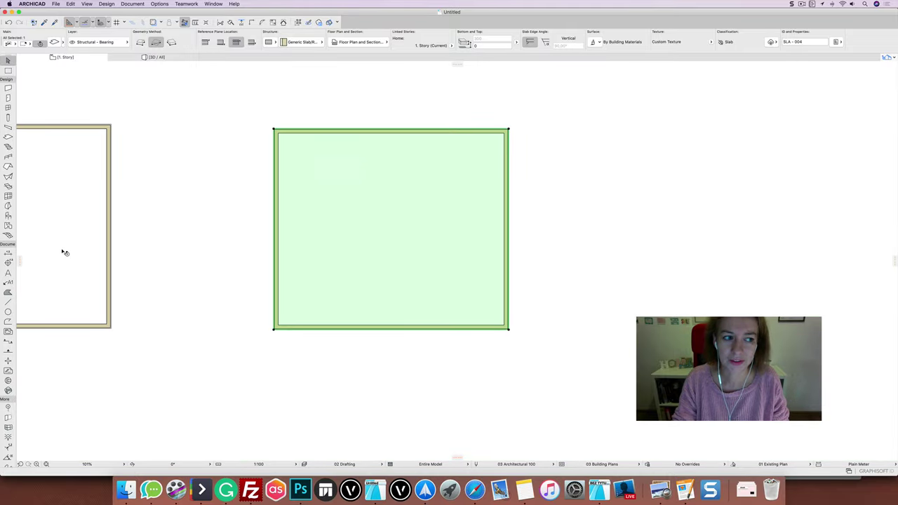
{"action": "left_click", "coordinate": [149, 200]}
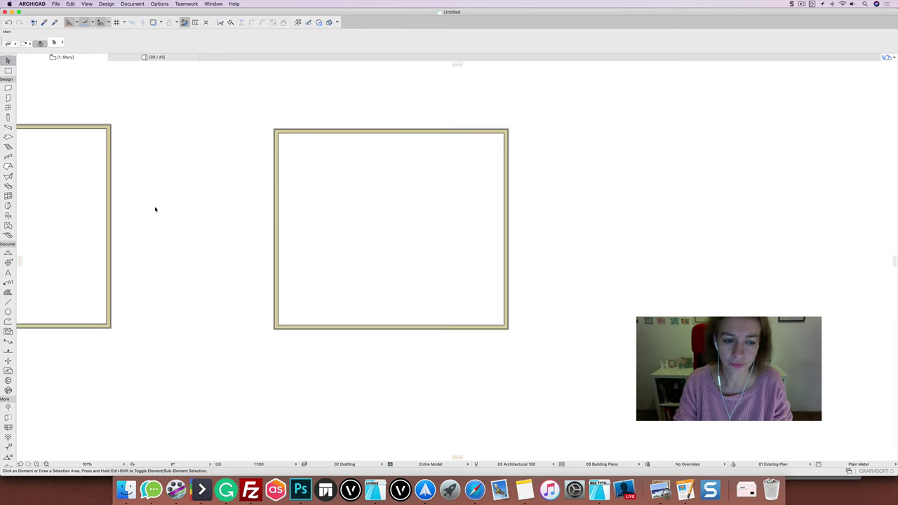
{"action": "middle_click_drag", "start_coordinate": [192, 234], "coordinate": [347, 225]}
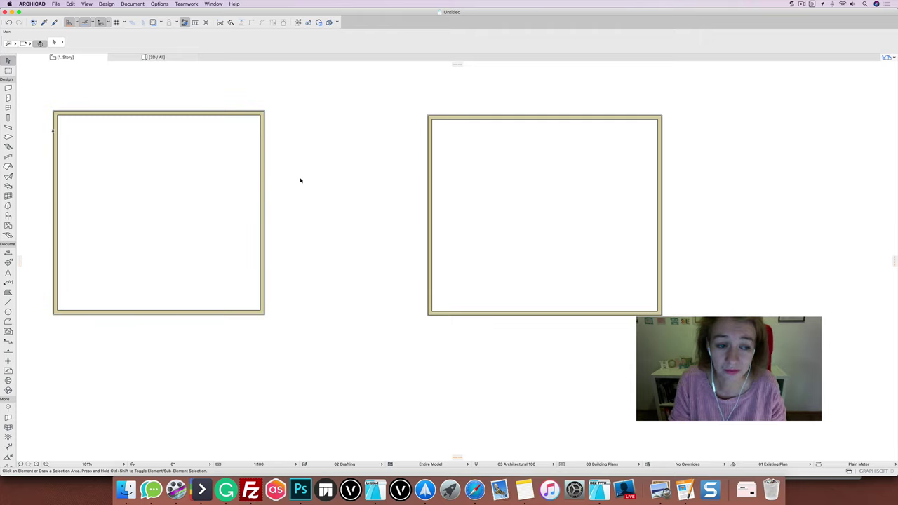
{"action": "middle_click_drag", "start_coordinate": [183, 236], "coordinate": [330, 192]}
{"action": "left_click", "coordinate": [332, 193]}
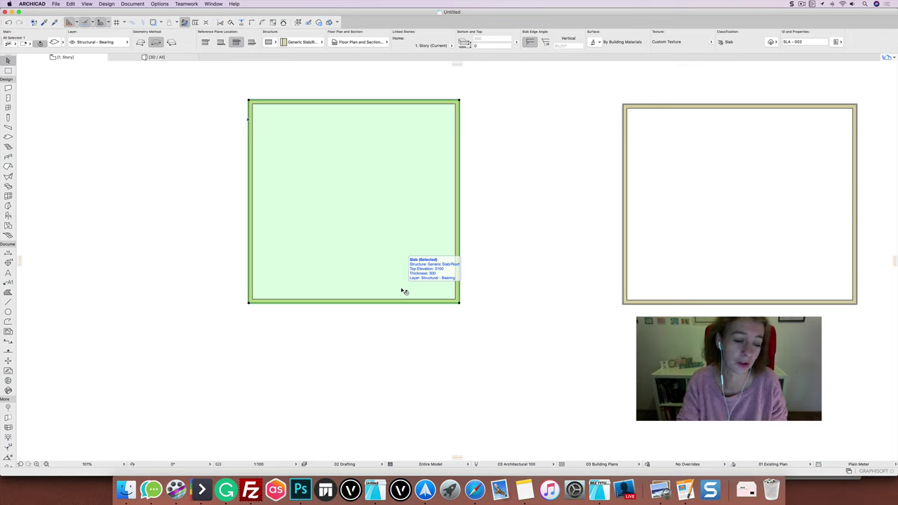
{"action": "left_click", "coordinate": [235, 359]}
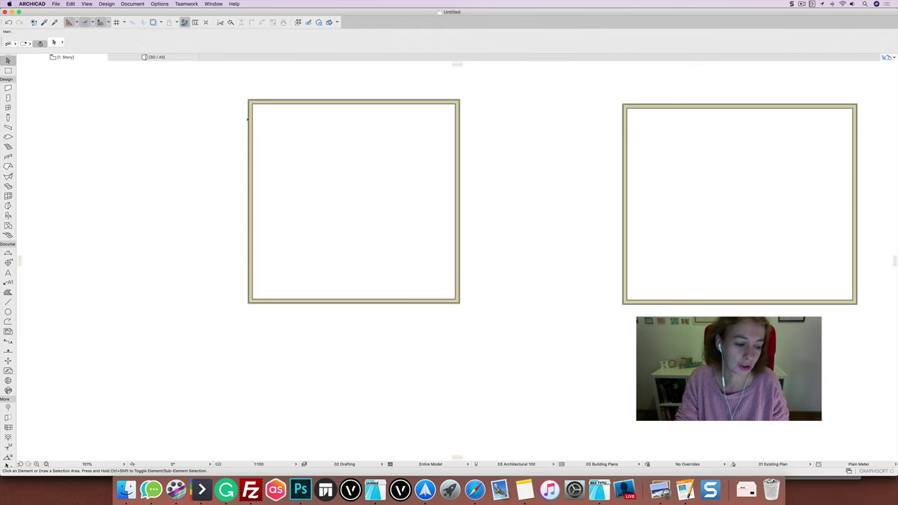
Step: Draw a curving multi-node spline inside the left wall rectangle, ending with a double-click
{"action": "left_click", "coordinate": [7, 456]}
{"action": "left_click", "coordinate": [356, 223]}
{"action": "left_click", "coordinate": [311, 149]}
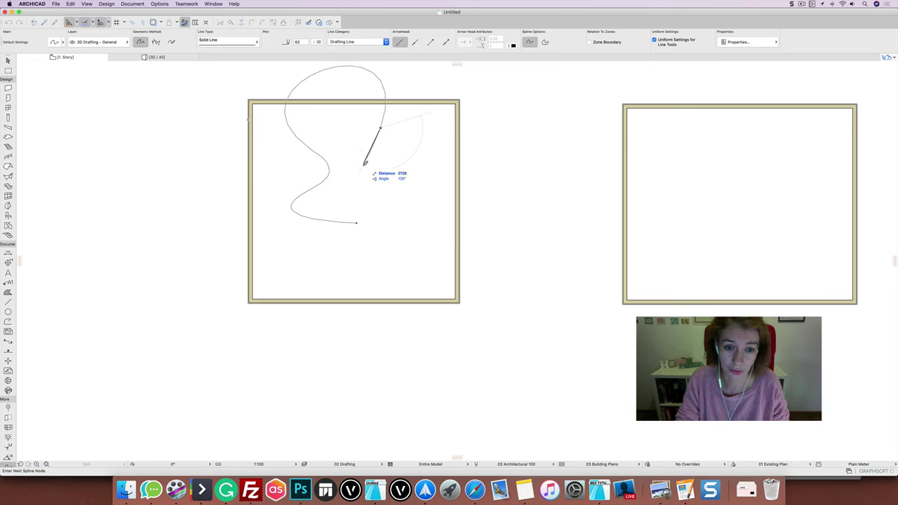
{"action": "left_click", "coordinate": [379, 128]}
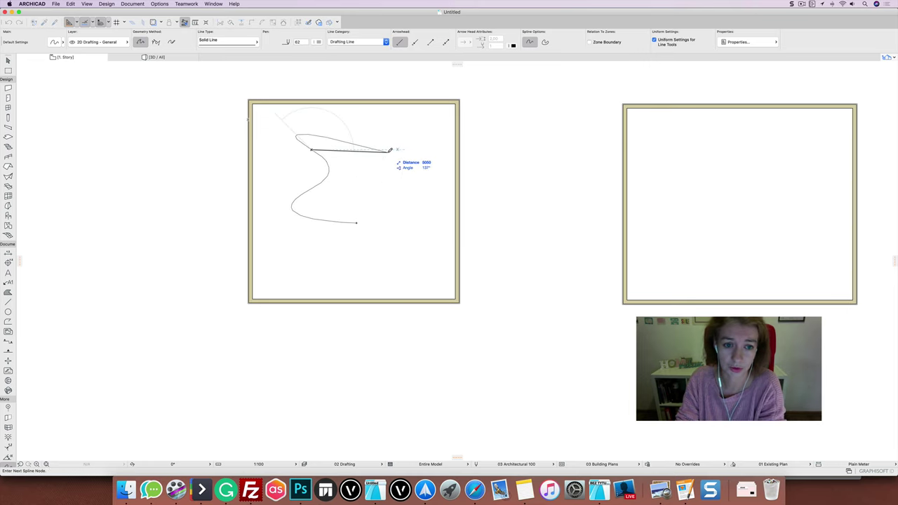
{"action": "left_click", "coordinate": [387, 162]}
{"action": "left_click", "coordinate": [390, 199]}
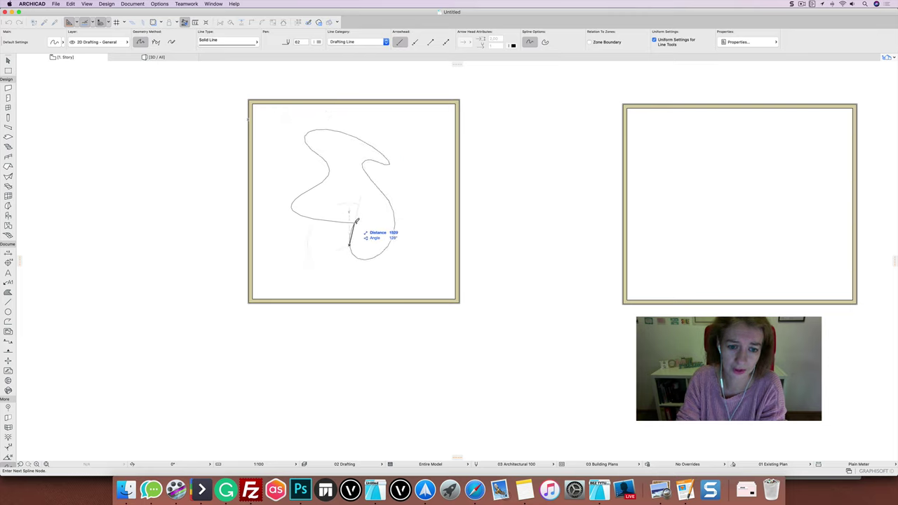
{"action": "double_click", "coordinate": [351, 243]}
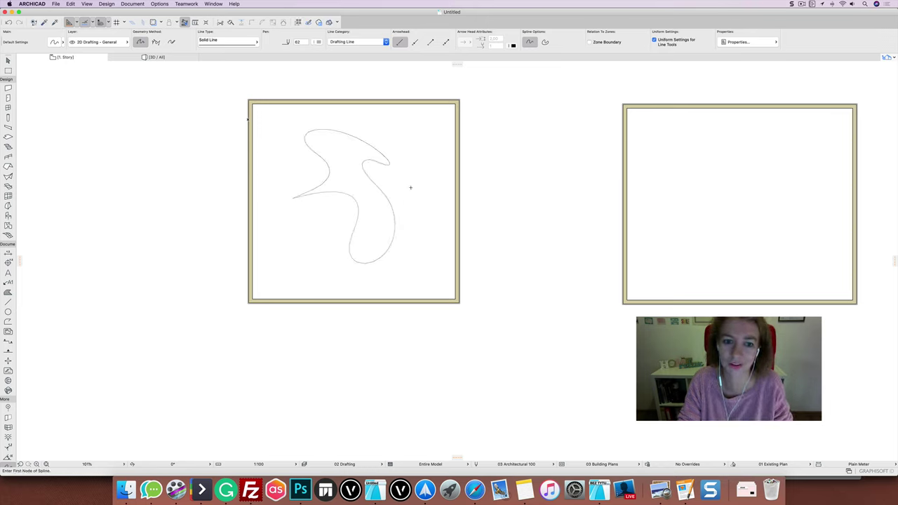
{"action": "left_click", "coordinate": [7, 60]}
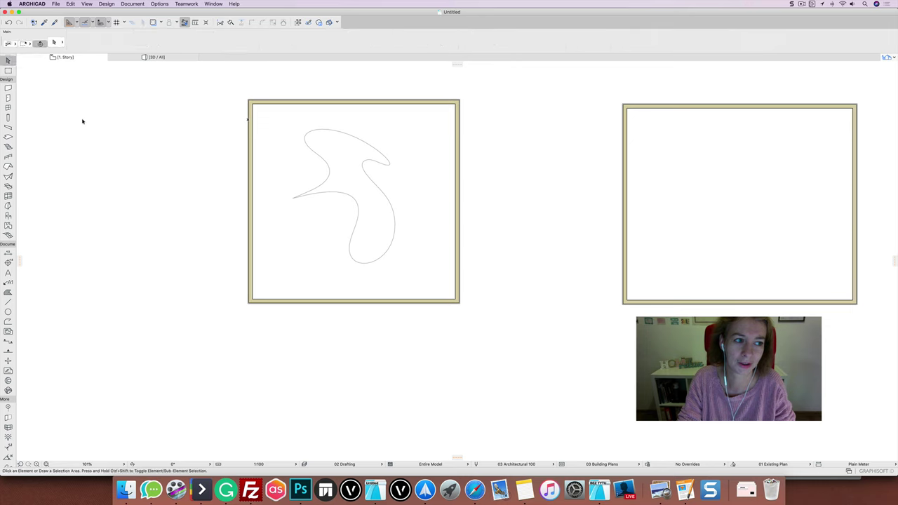
{"action": "left_click", "coordinate": [375, 152]}
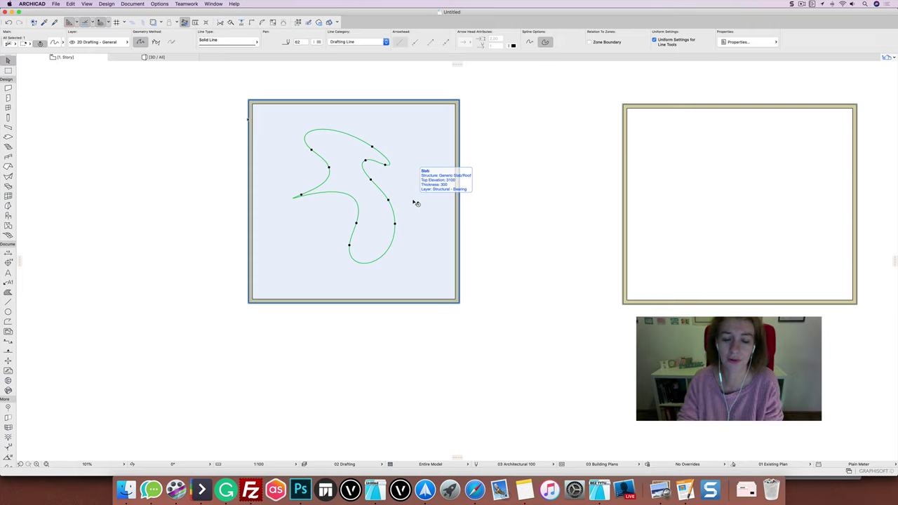
{"action": "left_click", "coordinate": [474, 196]}
{"action": "left_click", "coordinate": [330, 169]}
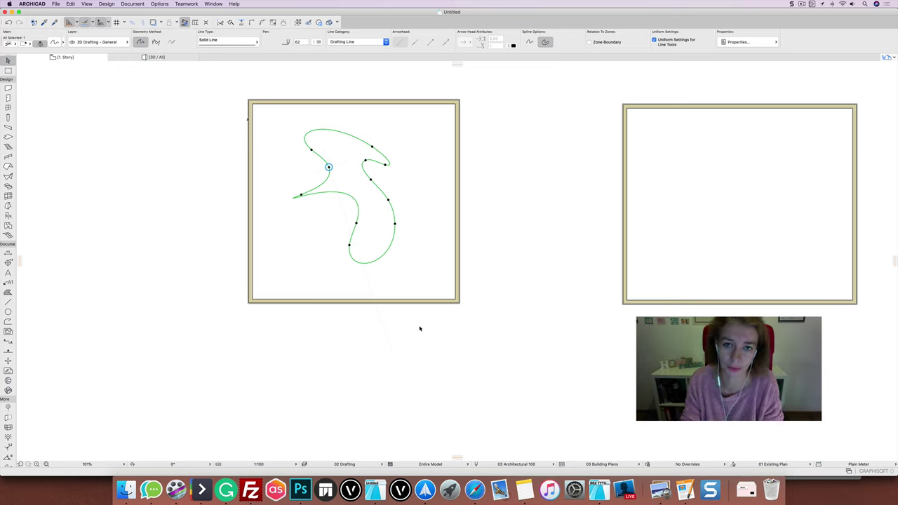
{"action": "left_click", "coordinate": [419, 231]}
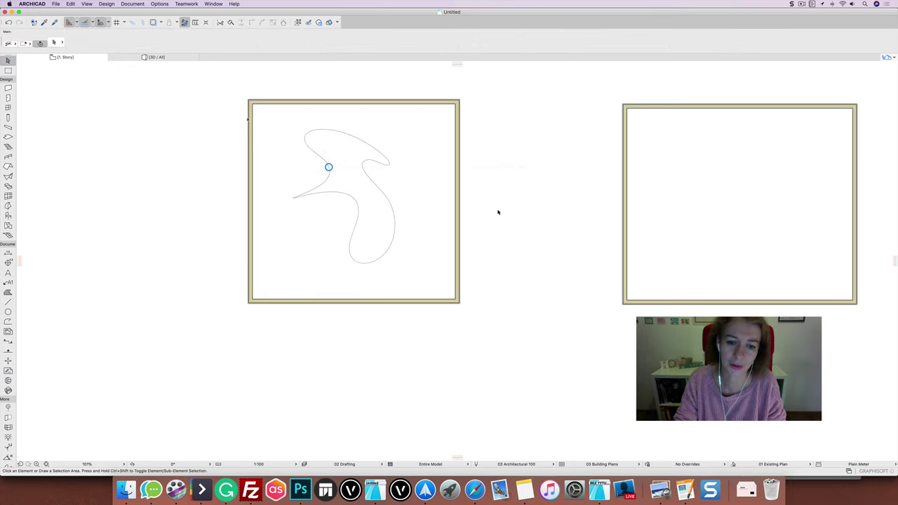
{"action": "left_click", "coordinate": [441, 149]}
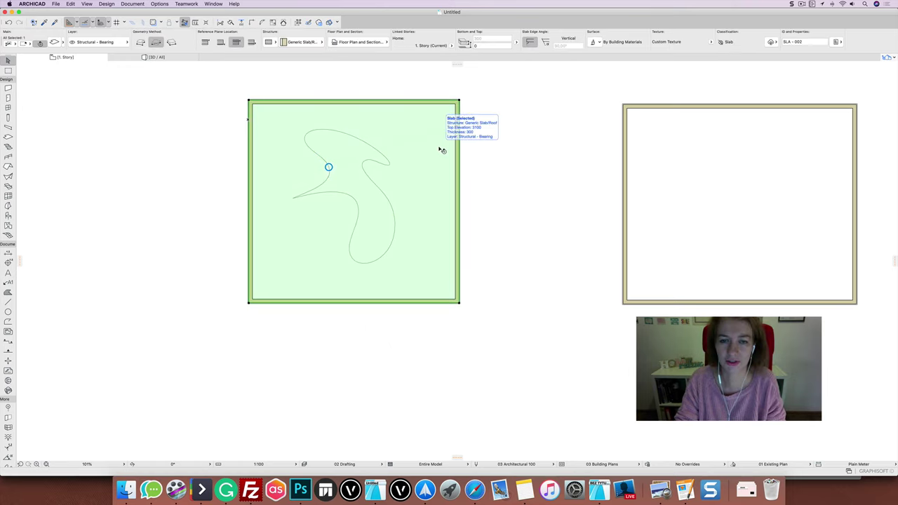
Step: Magic Wand the spline with the Slab tool to subtract a matching hole
{"action": "left_click", "coordinate": [8, 137]}
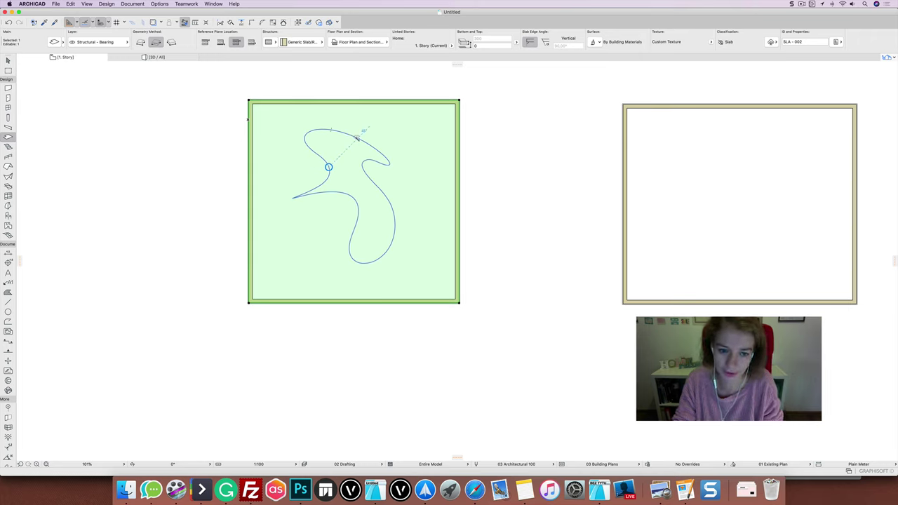
{"action": "left_click", "coordinate": [357, 138]}
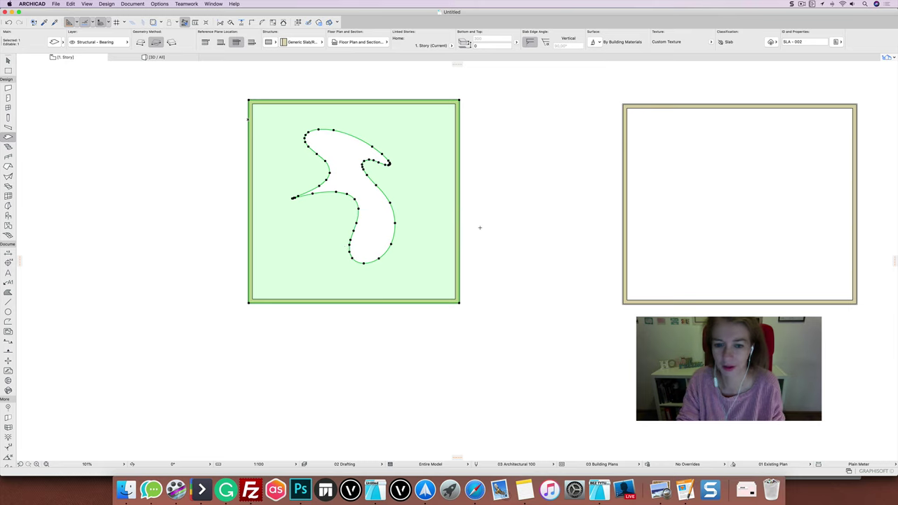
Step: Clear the selection, pan left, and pick the Wall tool in rectangle mode
{"action": "key", "text": "Escape"}
{"action": "scroll", "coordinate": [188, 263], "scroll_direction": "left", "scroll_amount": 5}
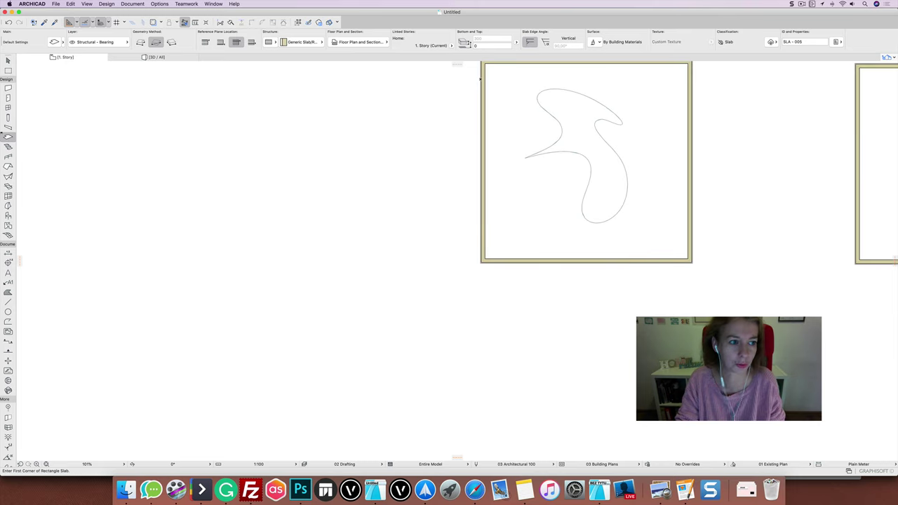
{"action": "left_click", "coordinate": [9, 88]}
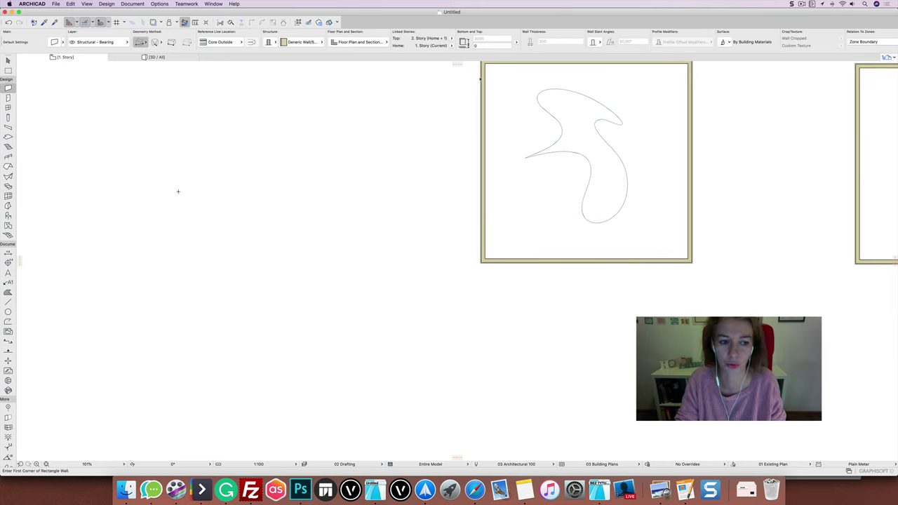